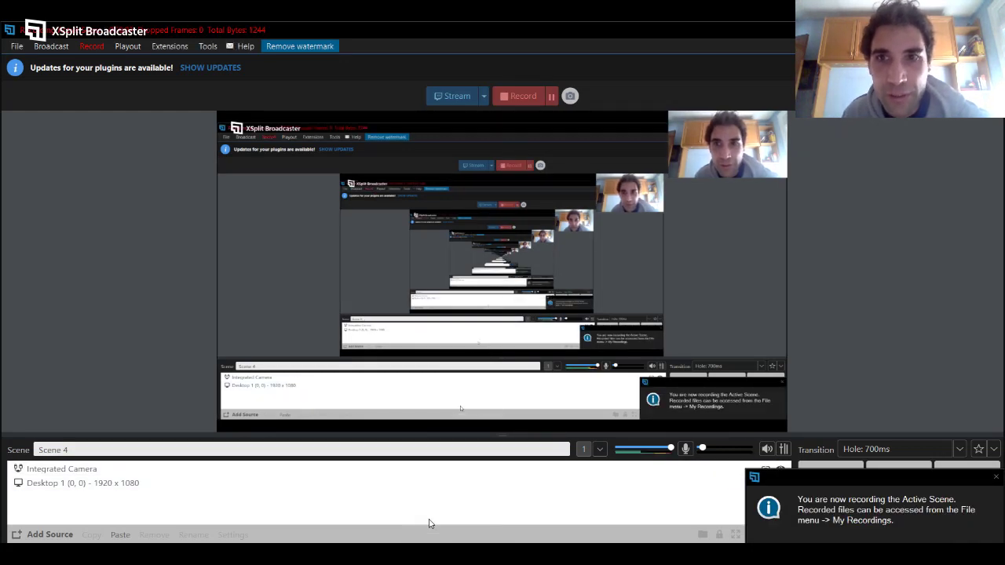
Step: Switch to the Unreal Editor, show the level viewport full-screen and select the sky sphere instead of the pawns
left_click(301, 536)
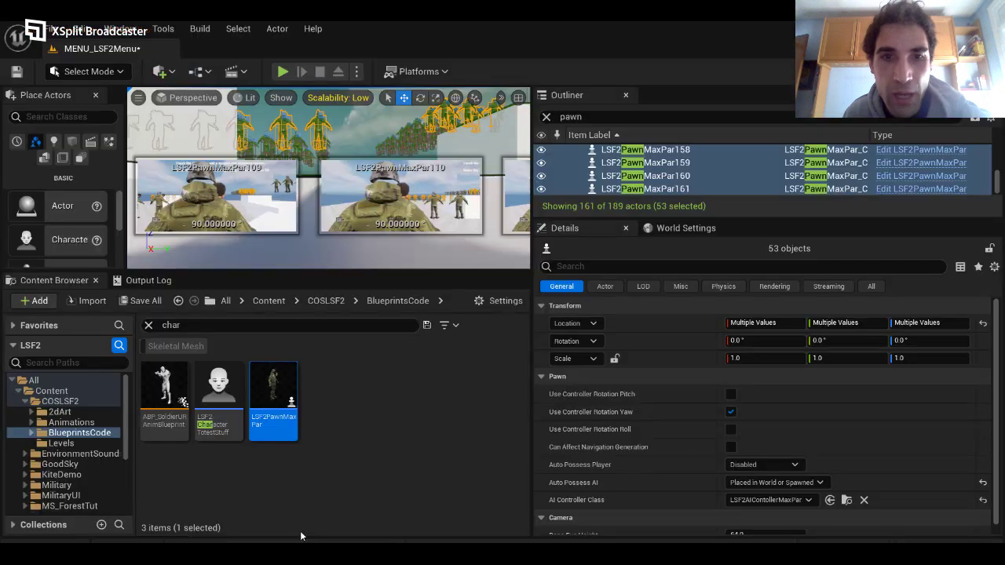
right_click_drag(329, 177, 328, 142)
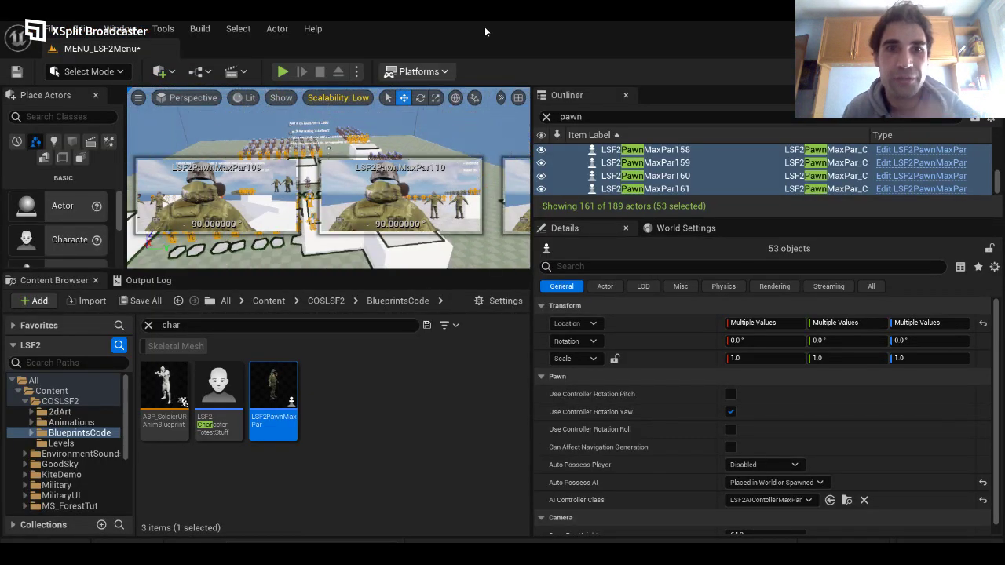
right_click_drag(423, 159, 401, 133)
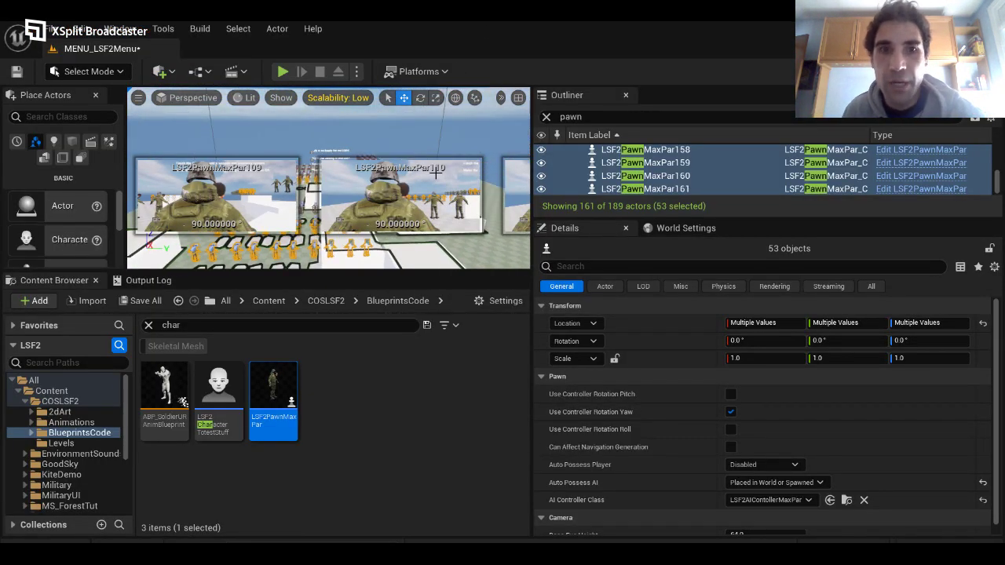
key("F11")
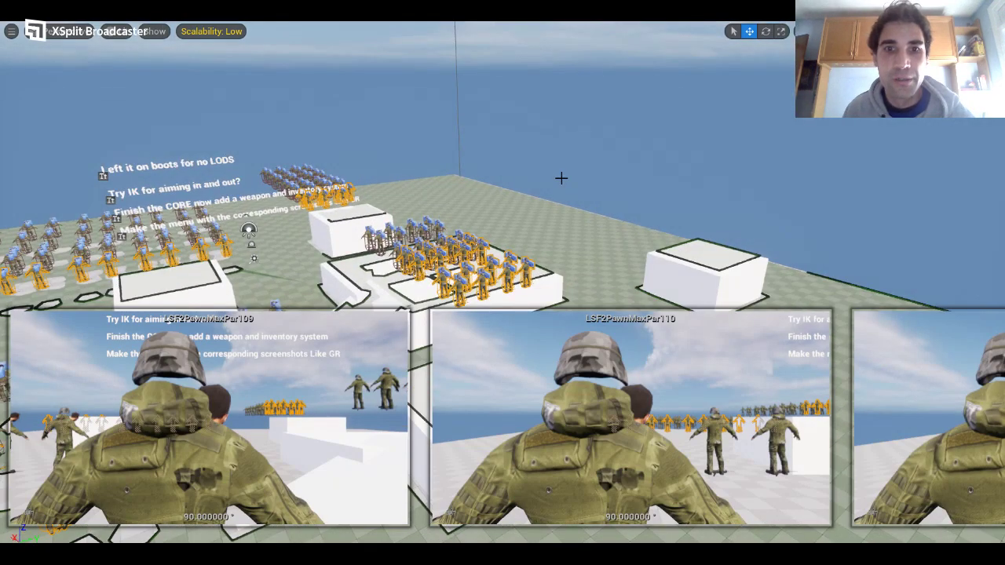
left_click(562, 179)
Step: Examine the rows of soldier pawns and the white blocks across the level from several distances and angles
right_click_drag(561, 178, 707, 188)
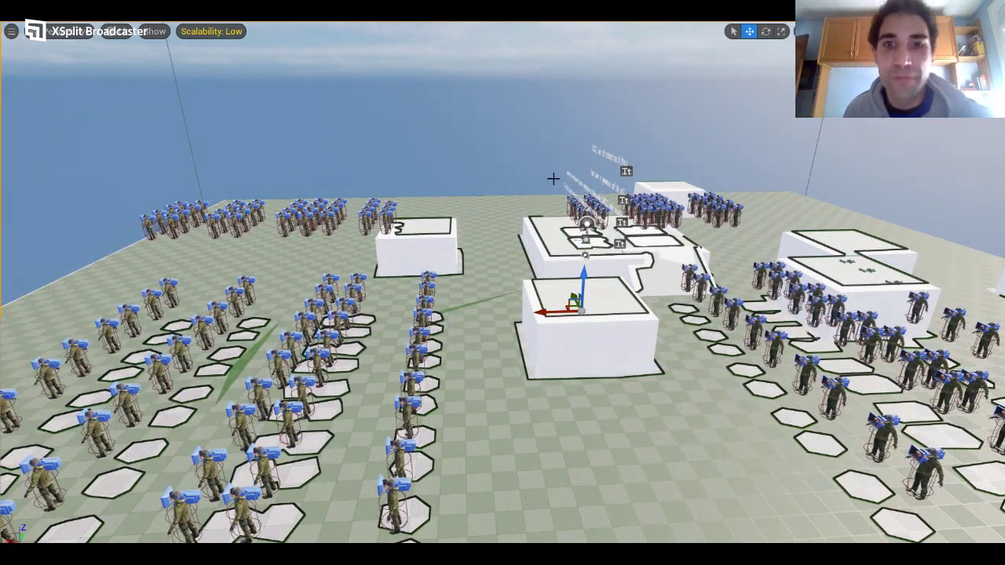
right_click_drag(706, 189, 738, 142)
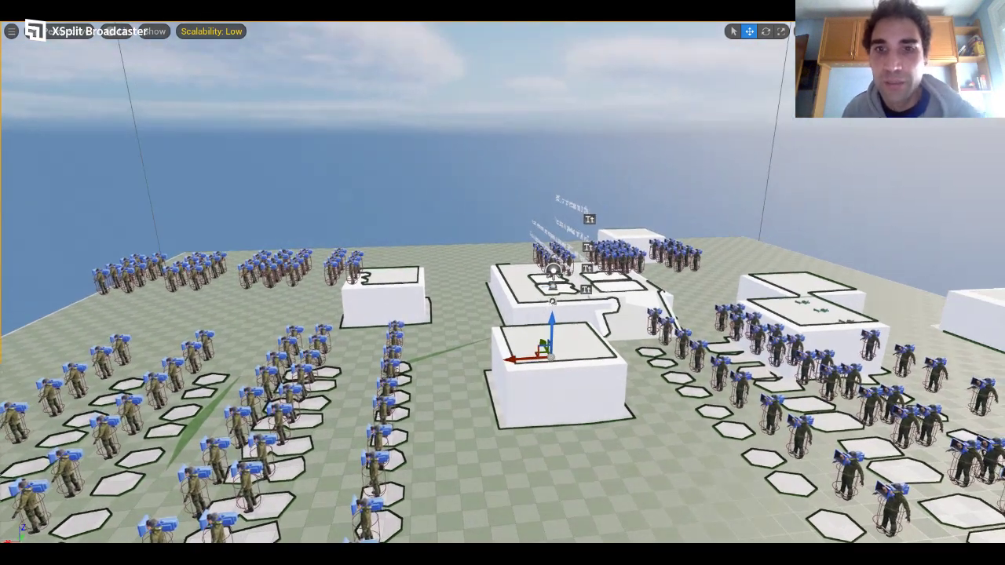
scroll(502, 282, "down", 6)
scroll(503, 283, "up", 7)
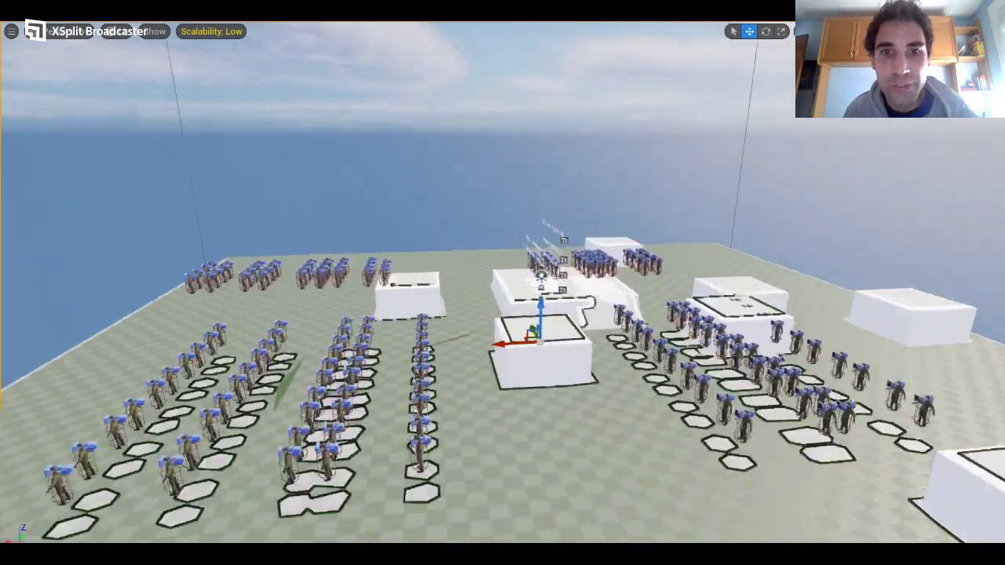
key("s")
right_click_drag(503, 283, 409, 393)
key("w")
key("d")
key("a")
key("s")
key("d")
key("w")
key("w")
key("s")
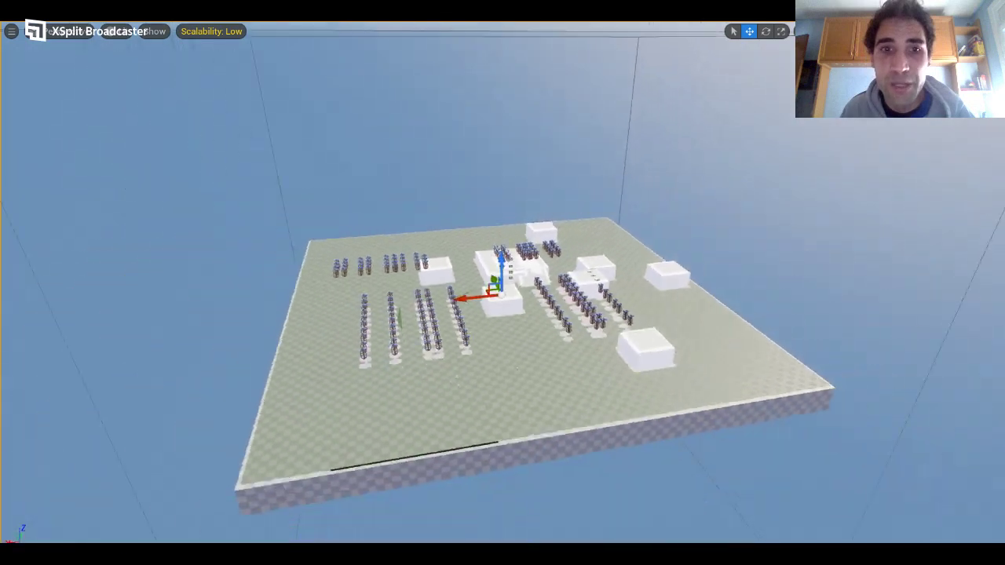
scroll(574, 281, "up", 5)
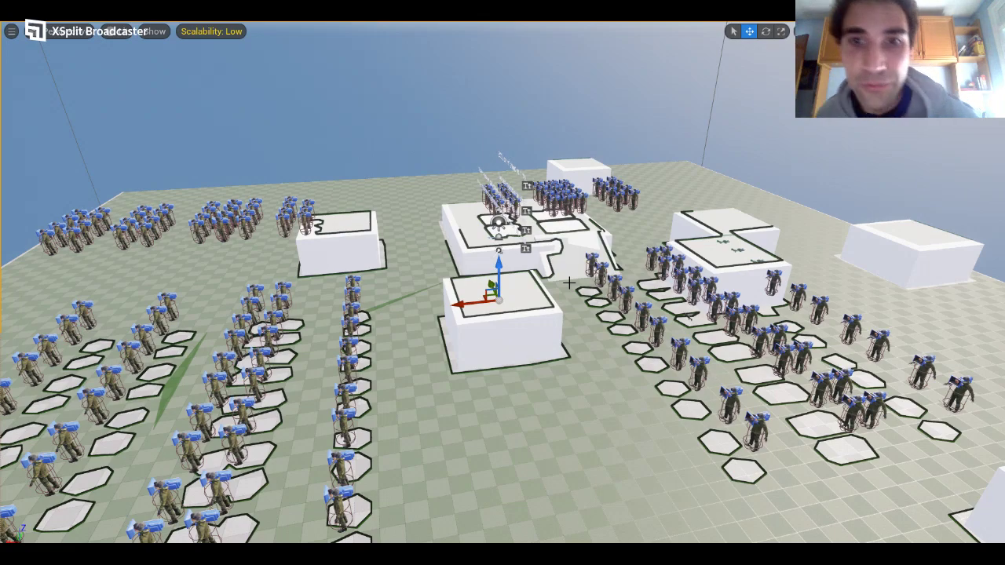
right_click_drag(564, 304, 564, 267)
key("w")
key("s")
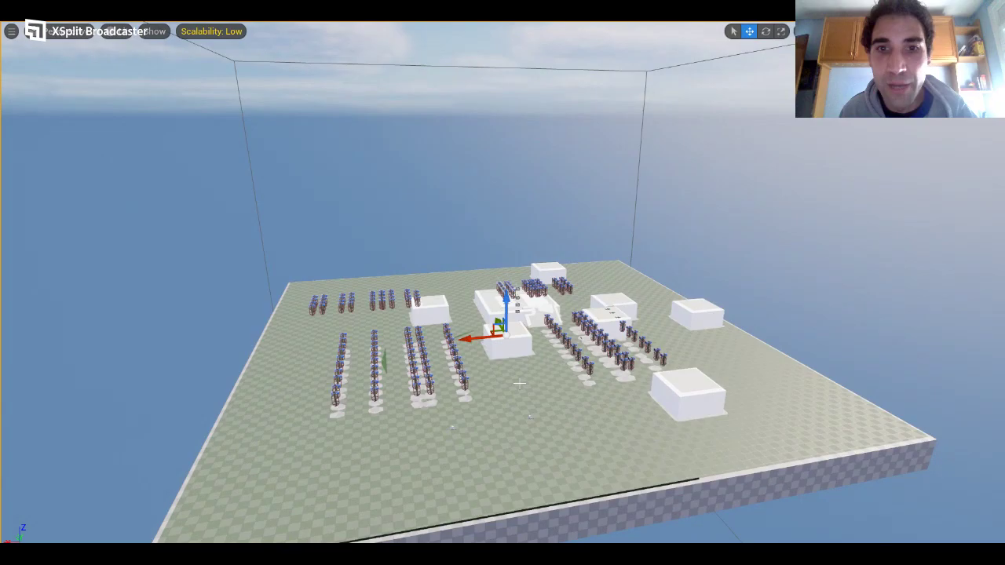
key("w")
right_click_drag(519, 383, 382, 394)
key("d")
key("s")
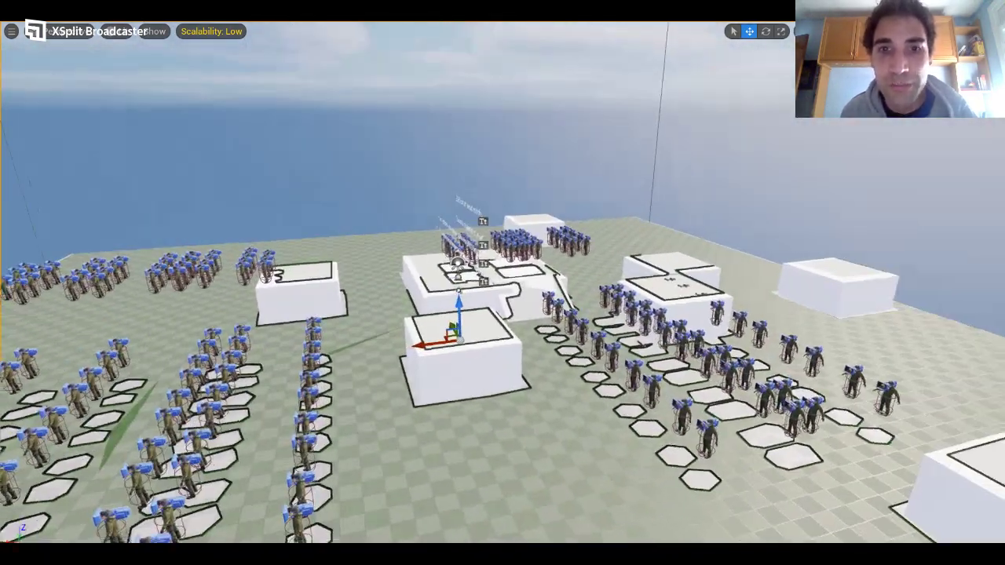
right_click_drag(543, 376, 504, 361)
key("s")
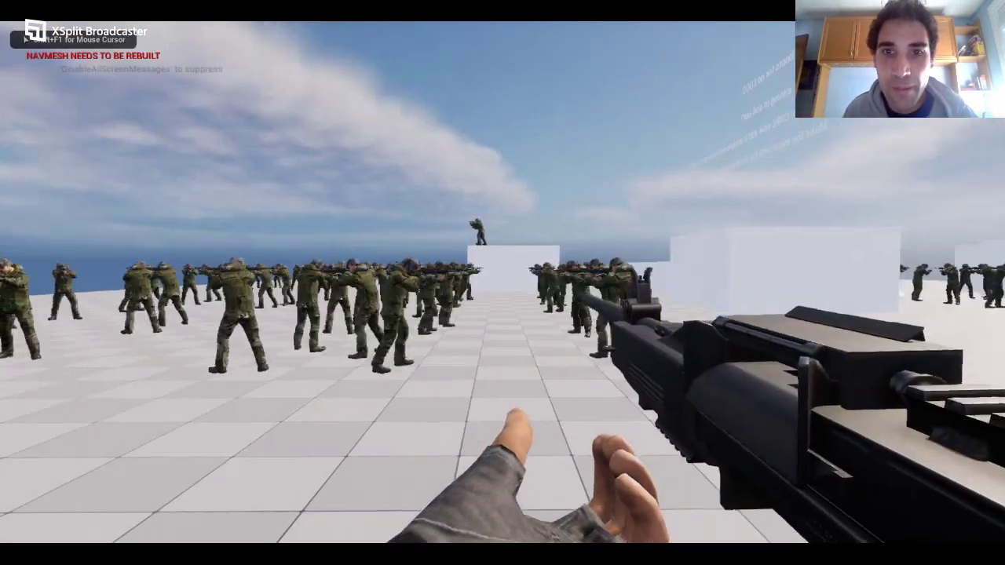
Step: Display the network statistics in the running client preview with the console command STAT NET
key("alt+Tab")
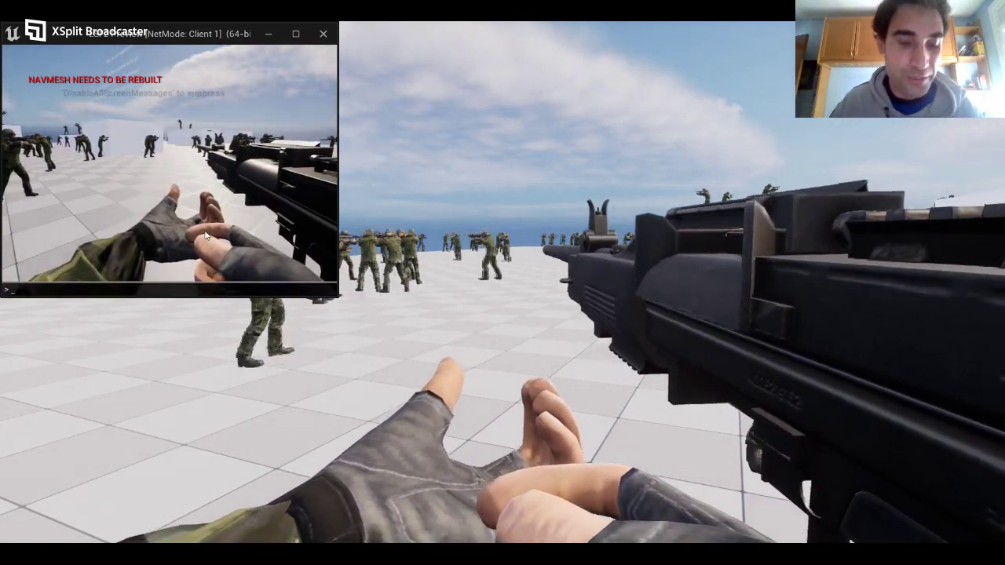
type("STAT MNET")
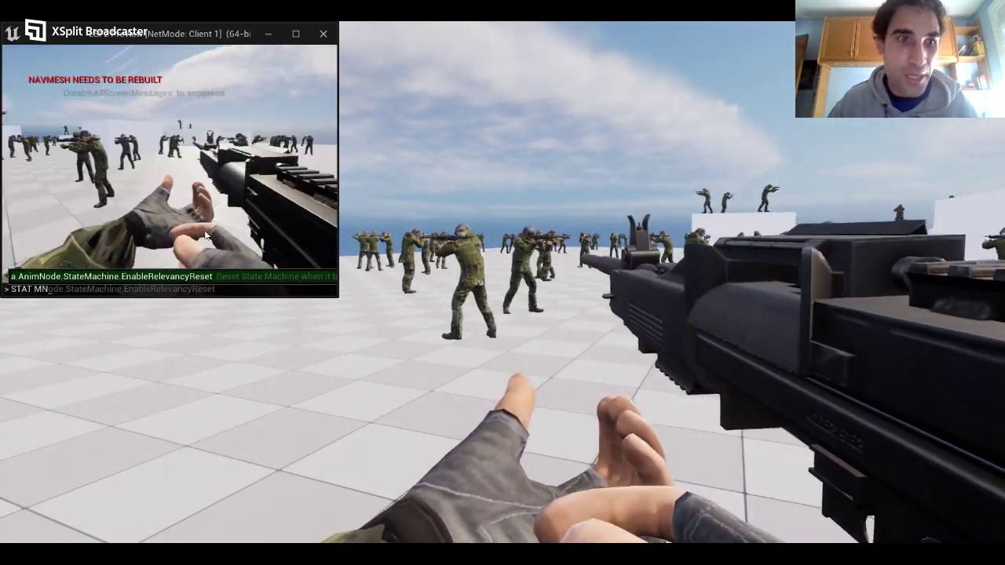
key("BackSpace")
key("BackSpace")
key("BackSpace")
key("BackSpace")
type("NET")
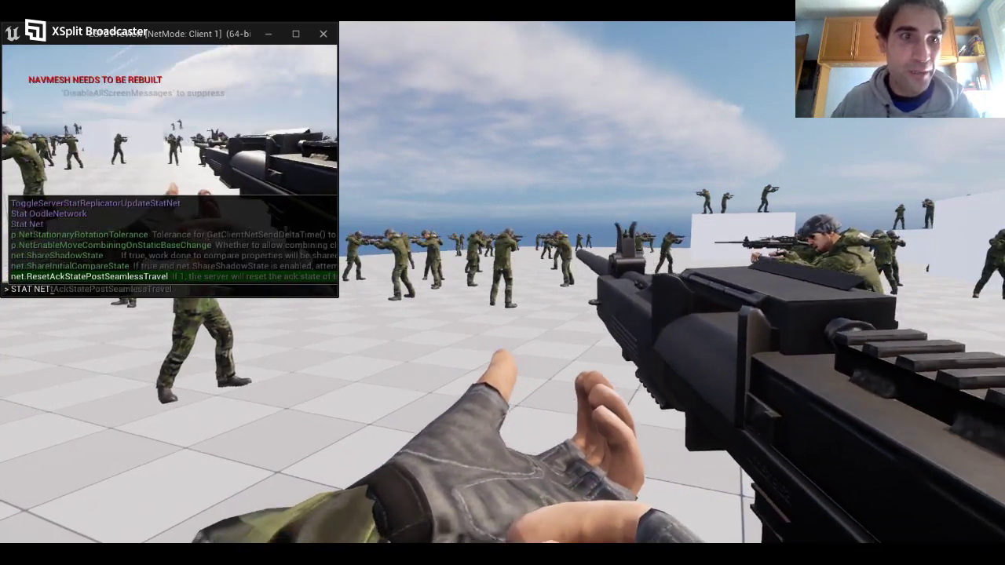
key("Return")
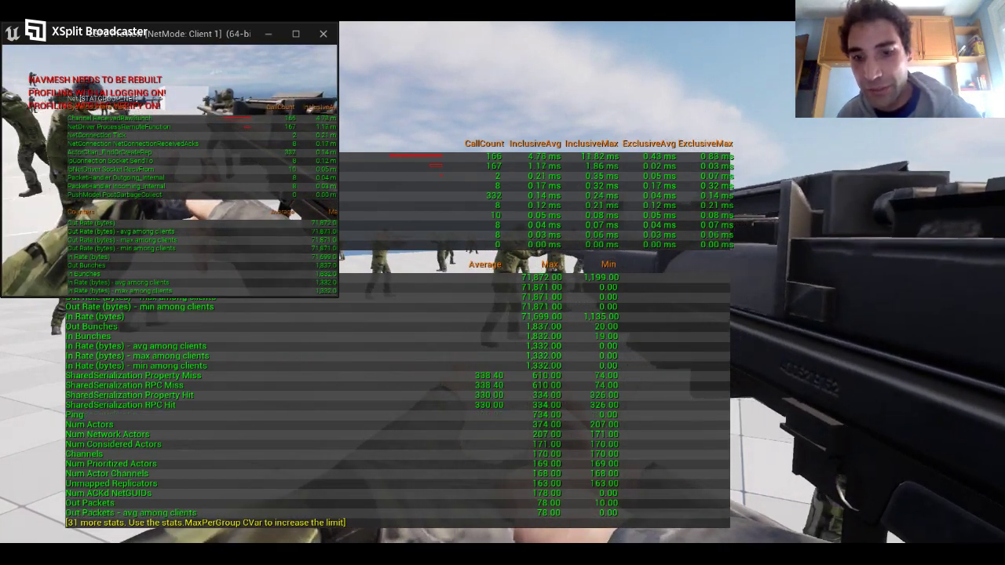
Step: End the play session and inspect the left mouse button input action in the LSF2PawnMaxPar blueprint's event graph
key("Escape")
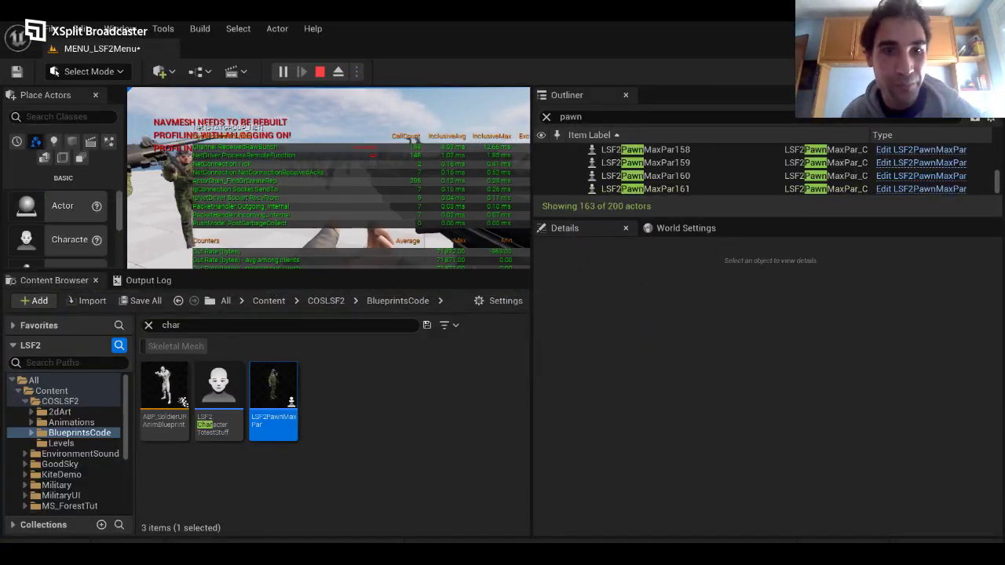
key("Escape")
double_click(271, 393)
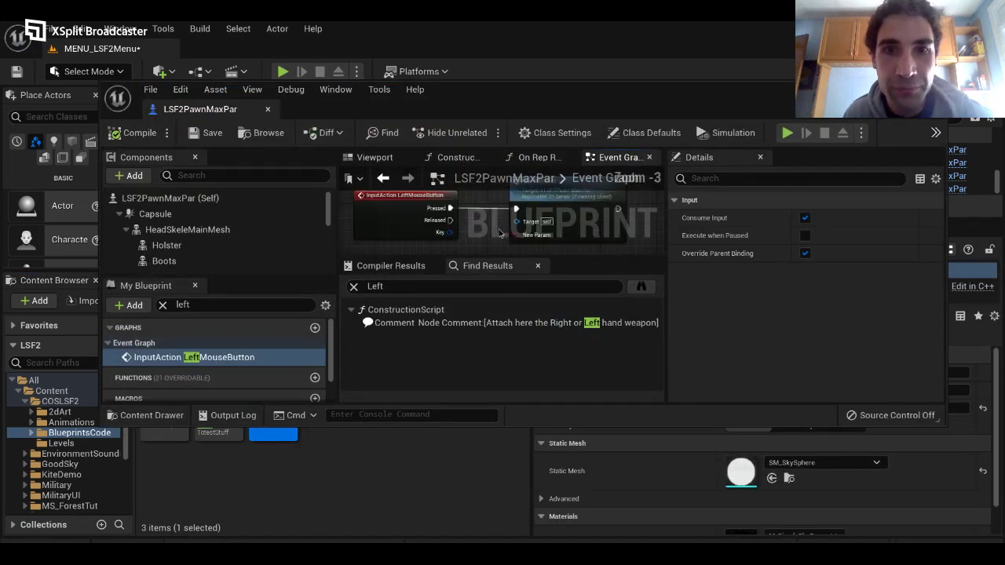
right_click_drag(499, 233, 486, 213)
scroll(485, 249, "down", 3)
scroll(484, 249, "up", 2)
Step: Play the level with its client preview, check the pawns' network statistics in both views, and end the session
left_click(283, 71)
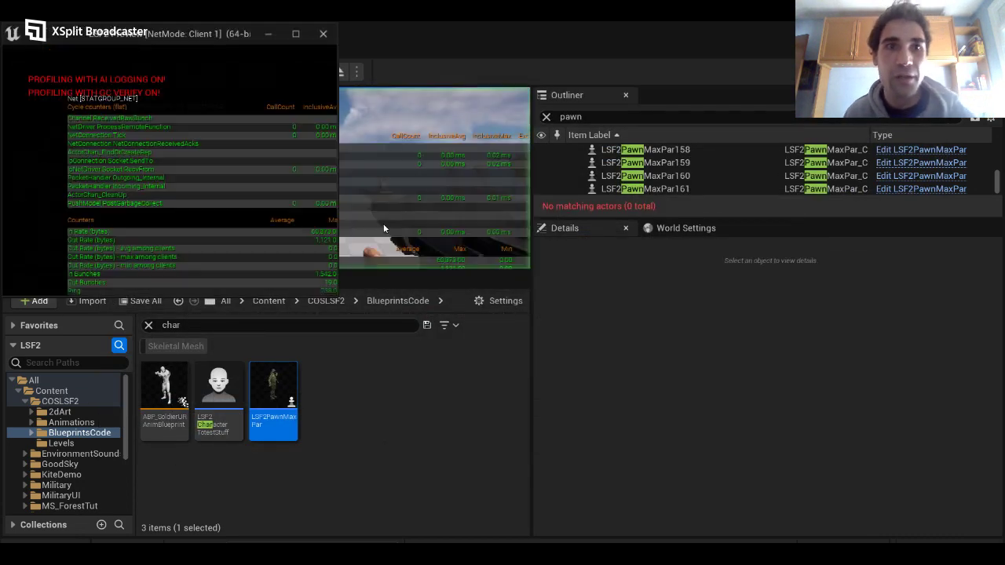
left_click(384, 223)
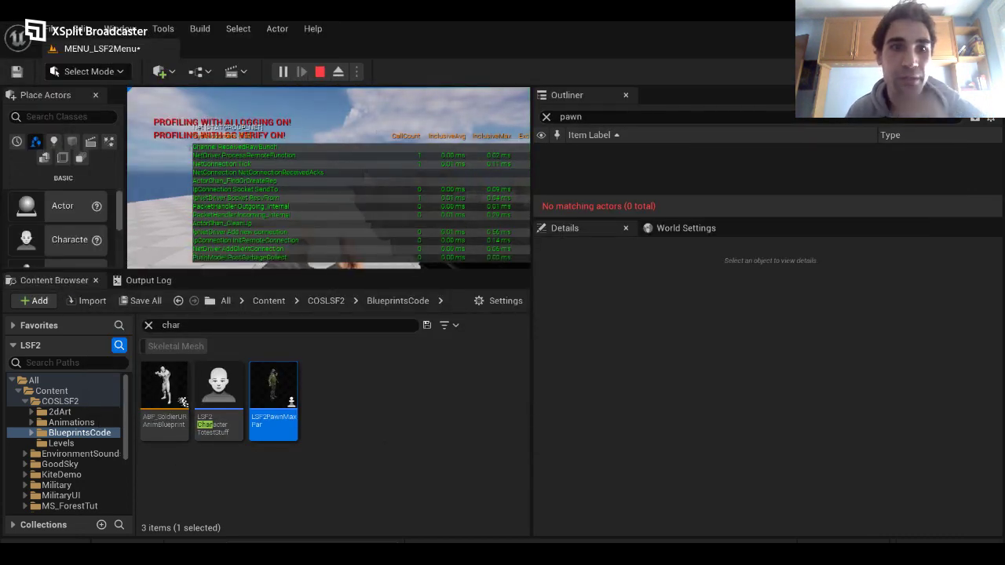
key("alt+Tab")
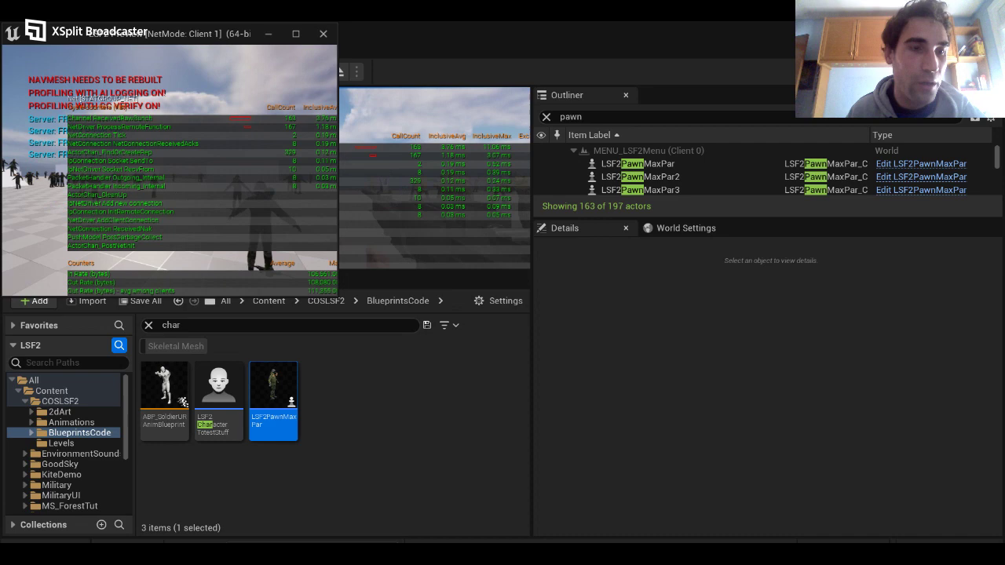
key("Escape")
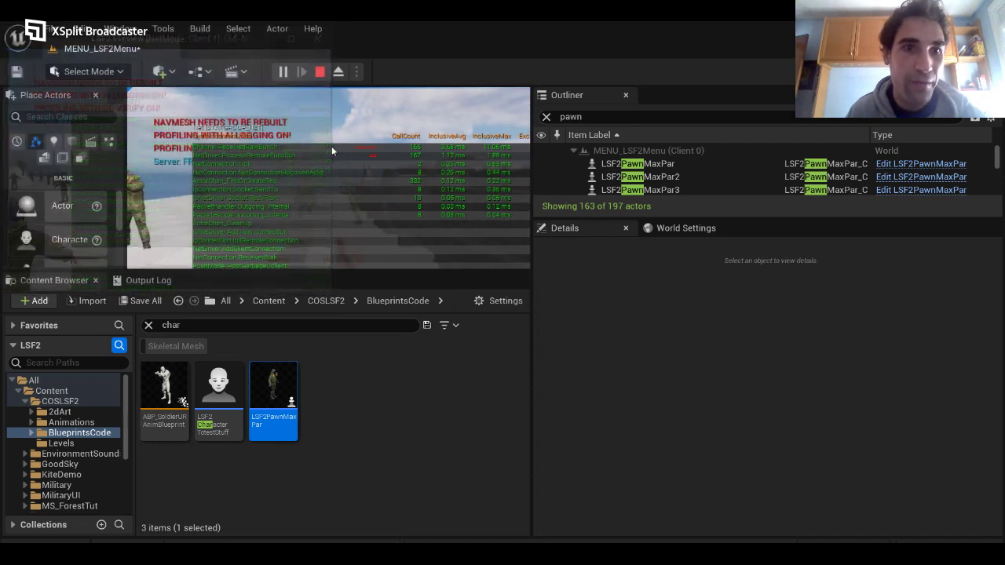
Step: Run the multiplayer test again, observe the network load from the client preview window, and stop it
key("alt+p")
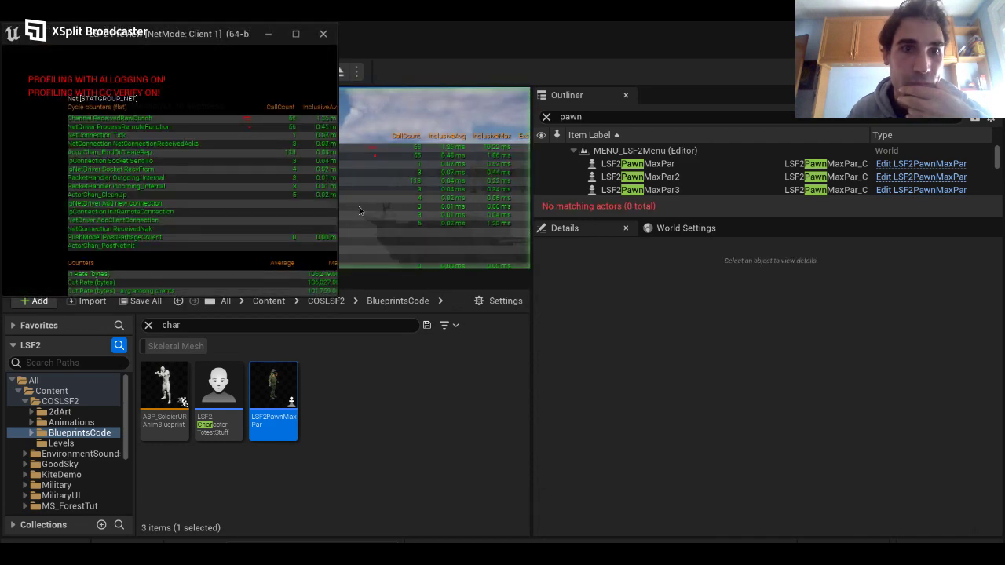
key("alt+Tab")
left_click(355, 204)
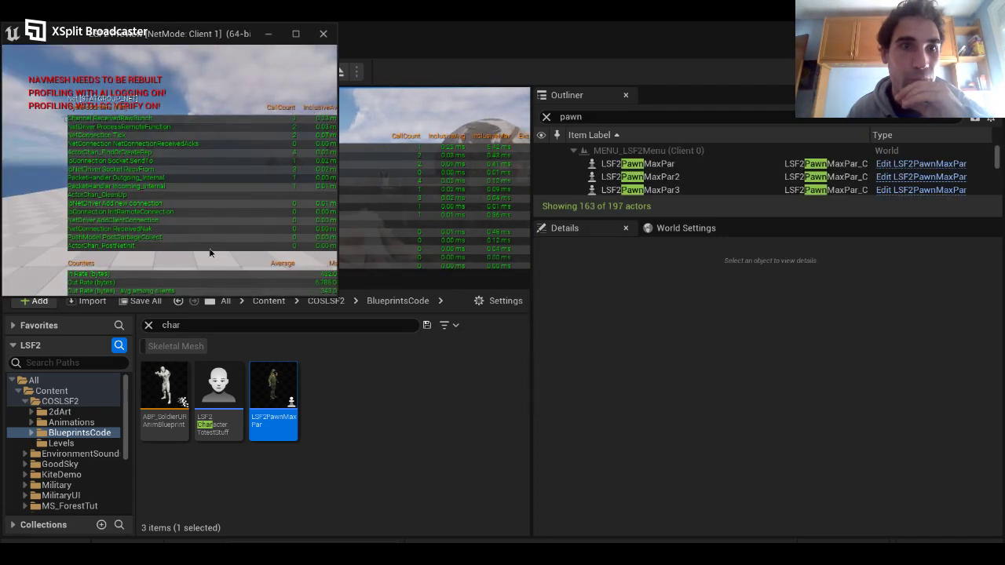
left_click(210, 252)
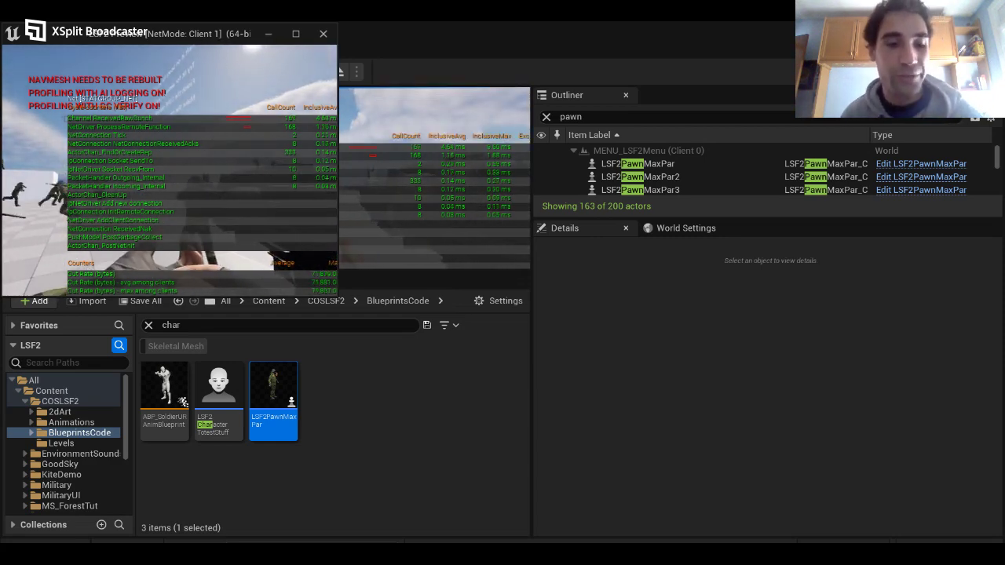
key("Escape")
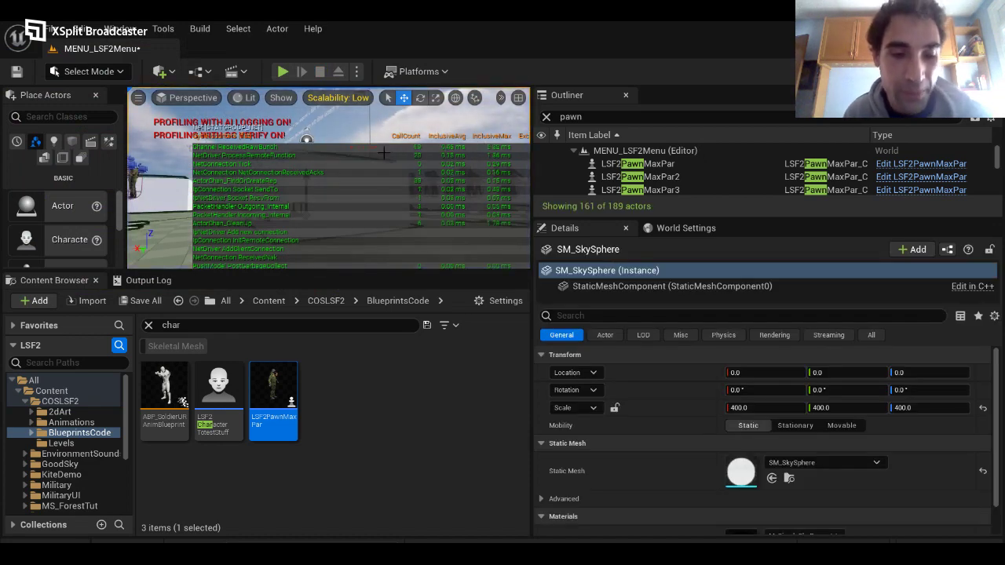
Step: Show the network statistics overlay in the editor's level viewport with the console command stat net
key("Return")
type("stat")
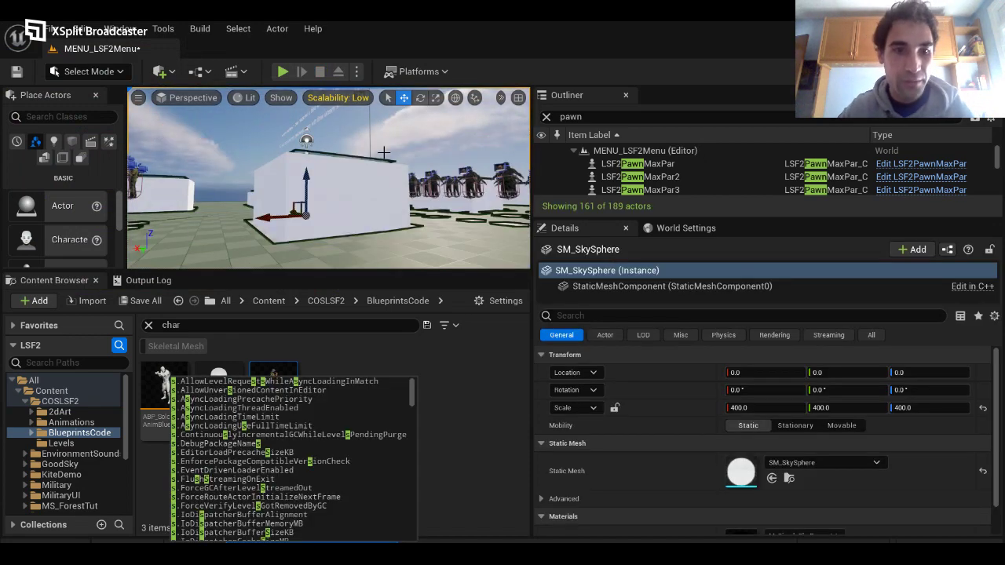
type(" net")
key("Return")
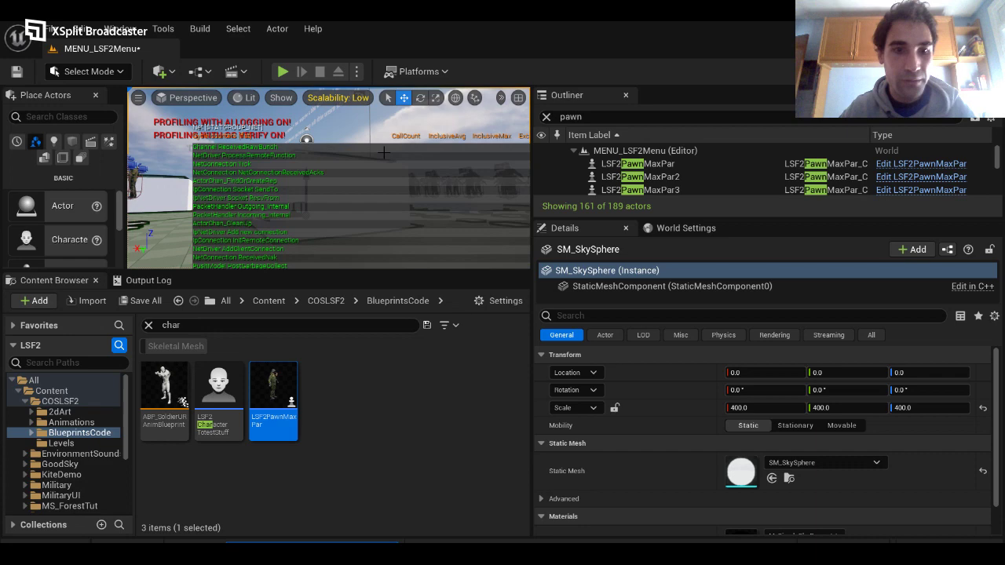
Step: Restart the level's multiplayer play session with its client preview and switch to XSplit Broadcaster
right_click_drag(318, 182, 356, 127)
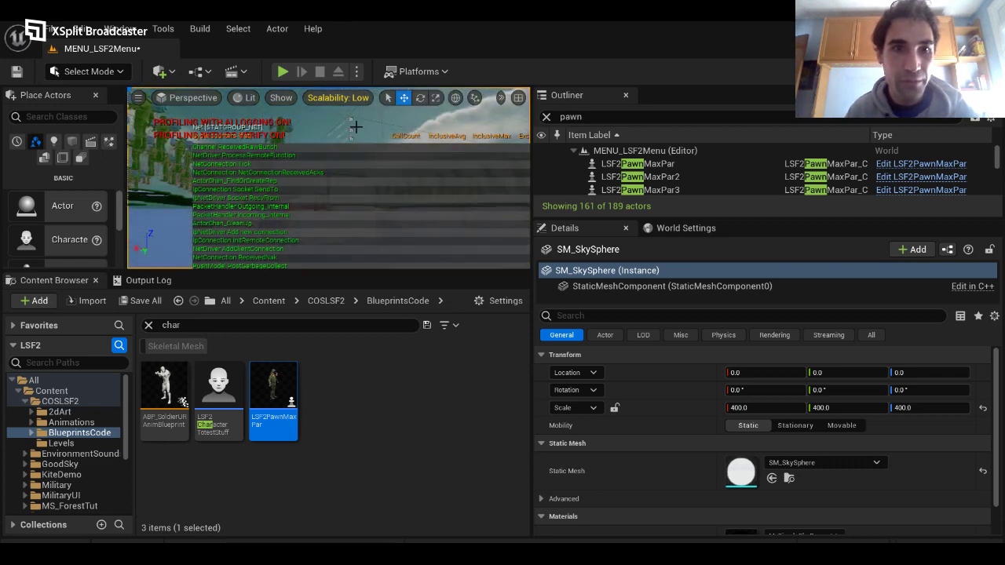
left_click(281, 72)
key("Escape")
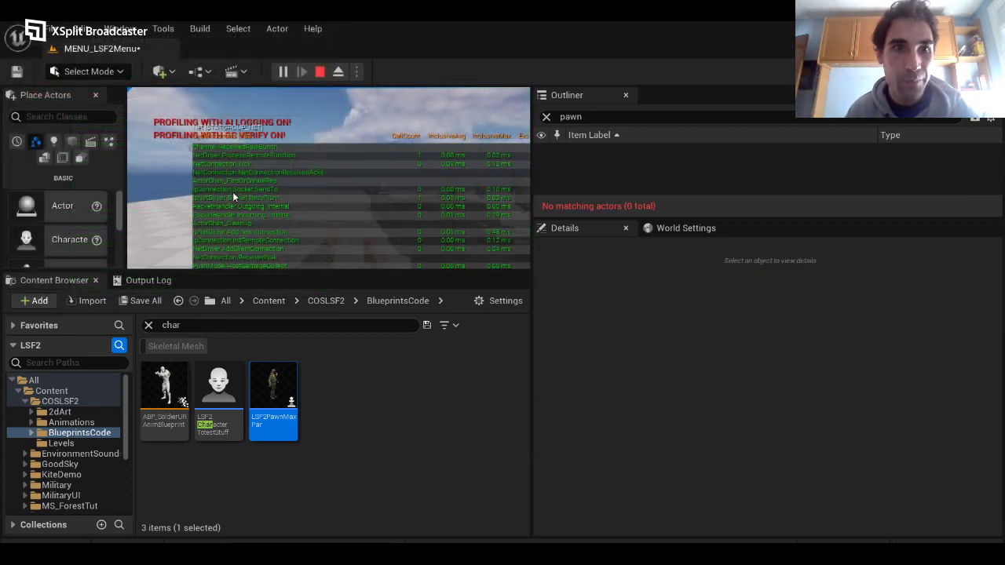
key("alt+p")
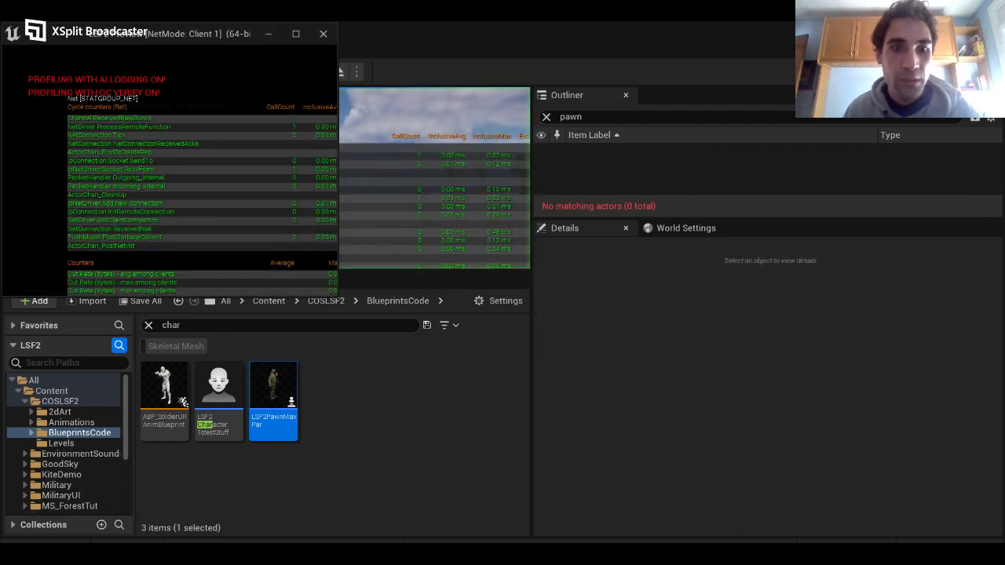
key("alt+Tab")
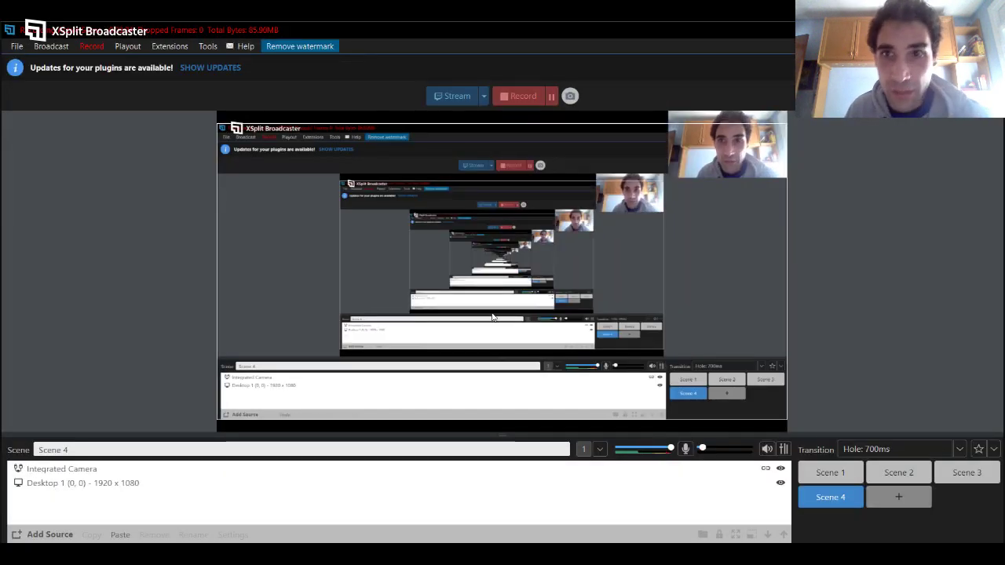